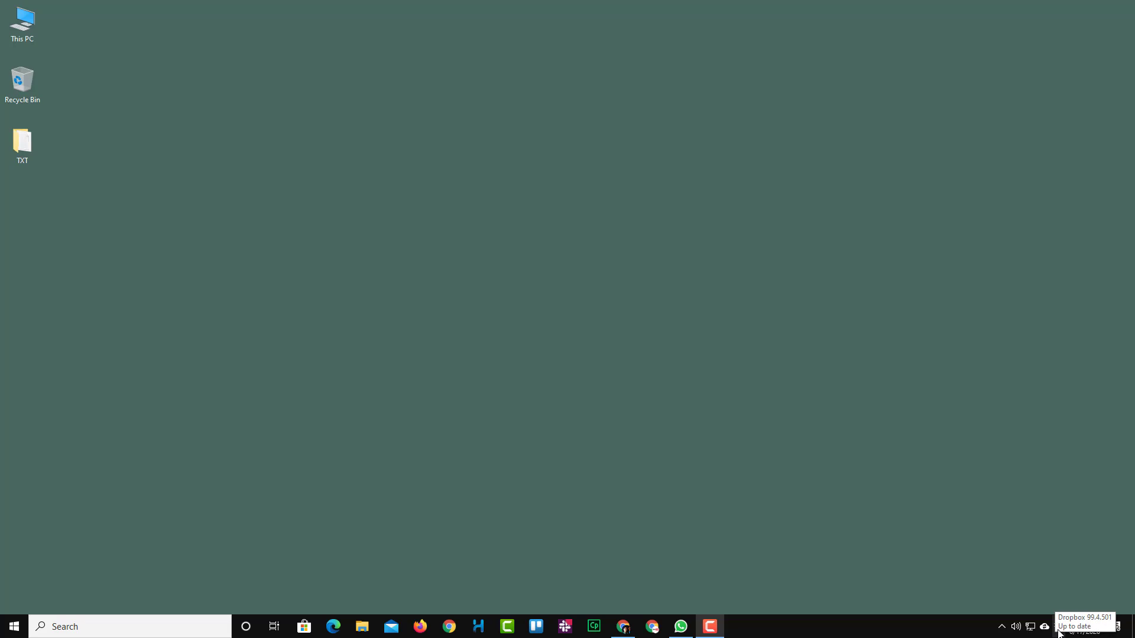
# - Launch the Dropbox desktop app from Windows search by typing 'drop'
pyautogui.click(1000, 625)
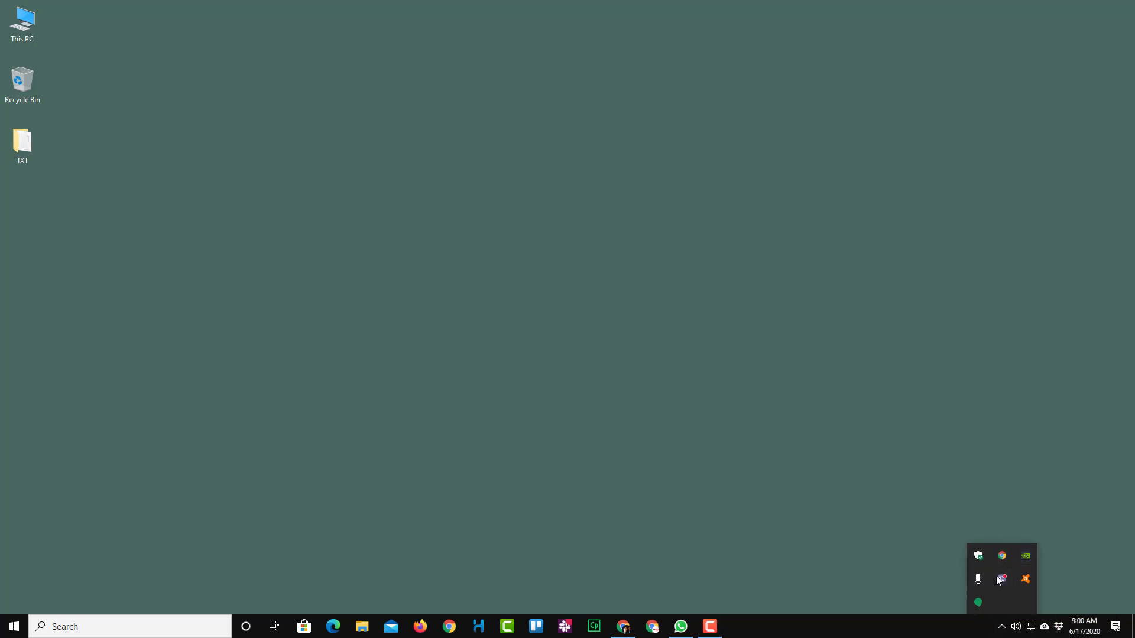
pyautogui.click(121, 622)
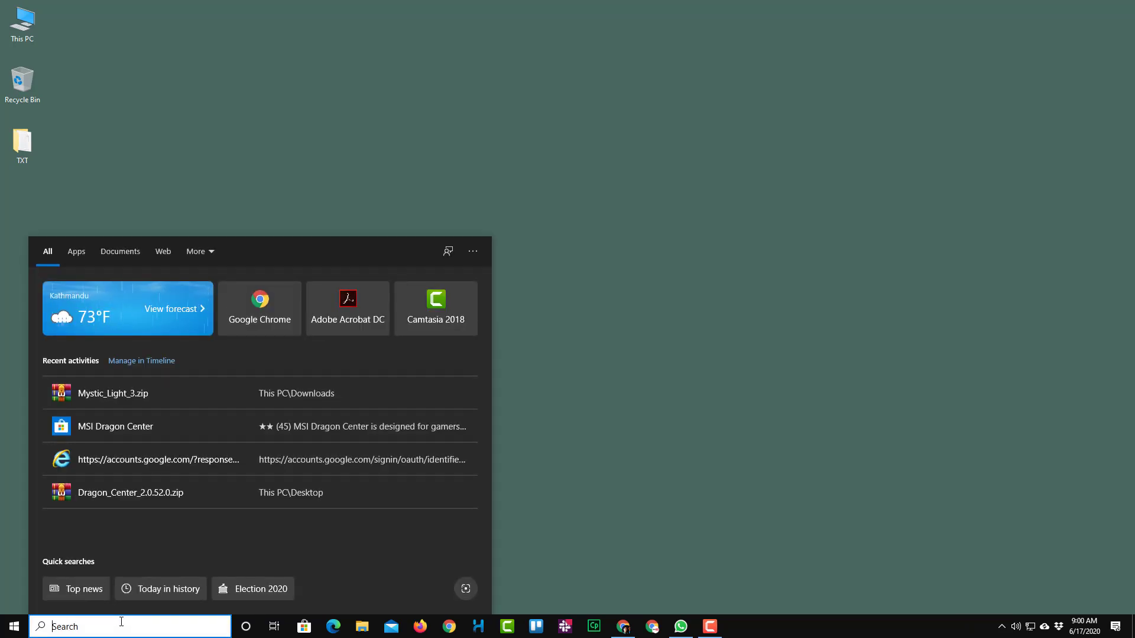
pyautogui.write('drop')
pyautogui.press('Return')
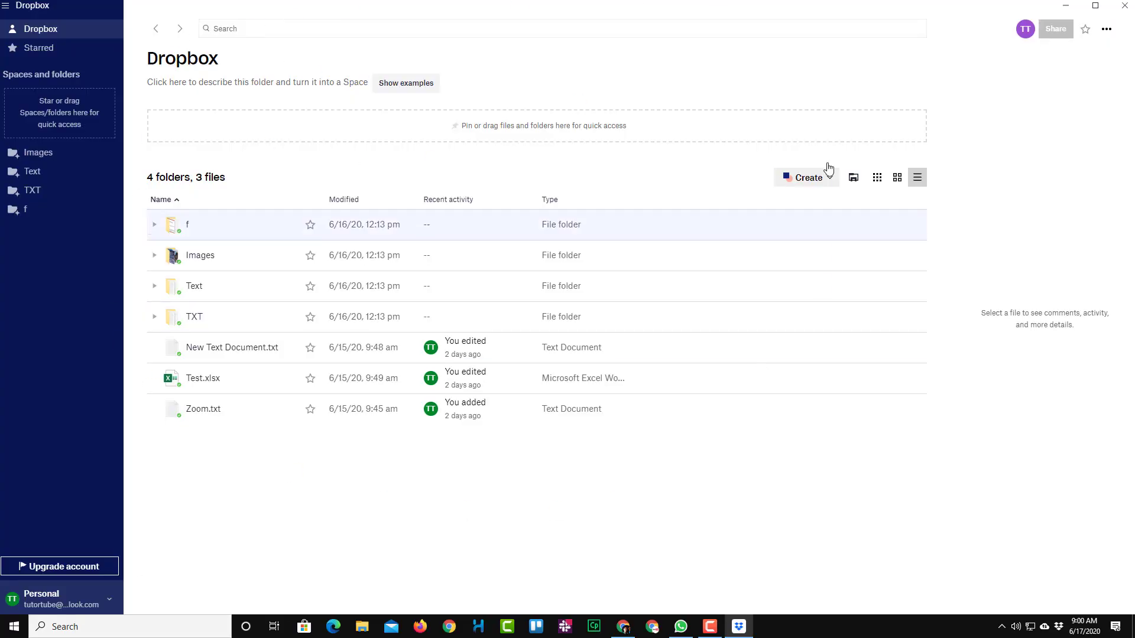
# - Close the main Dropbox window and open the tray panel on its For you suggestions
pyautogui.click(1124, 7)
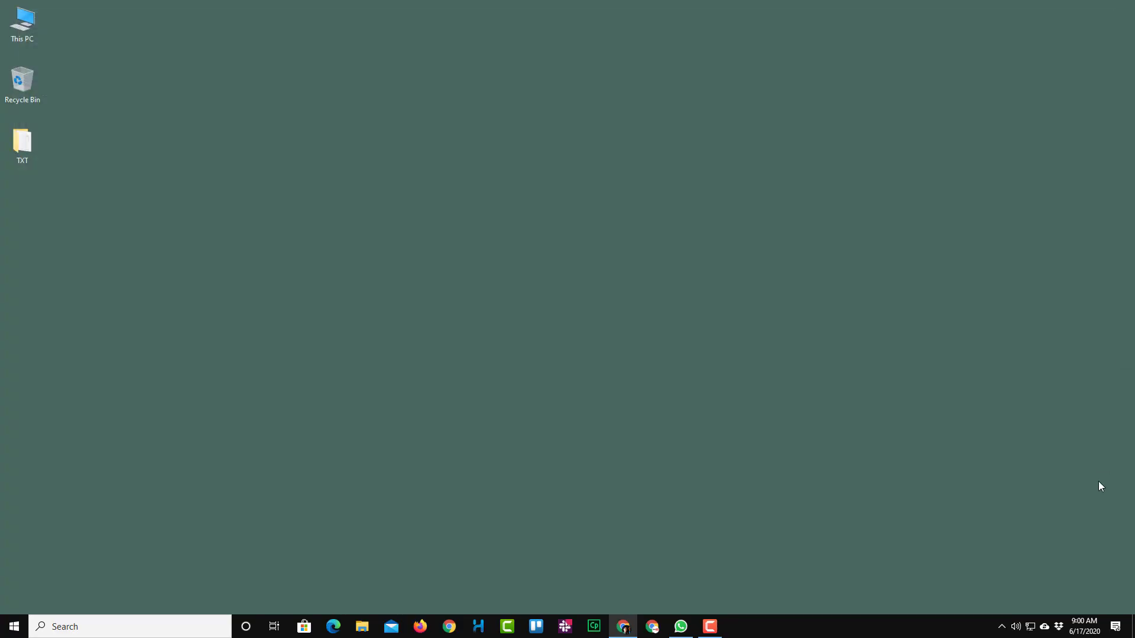
pyautogui.click(1058, 628)
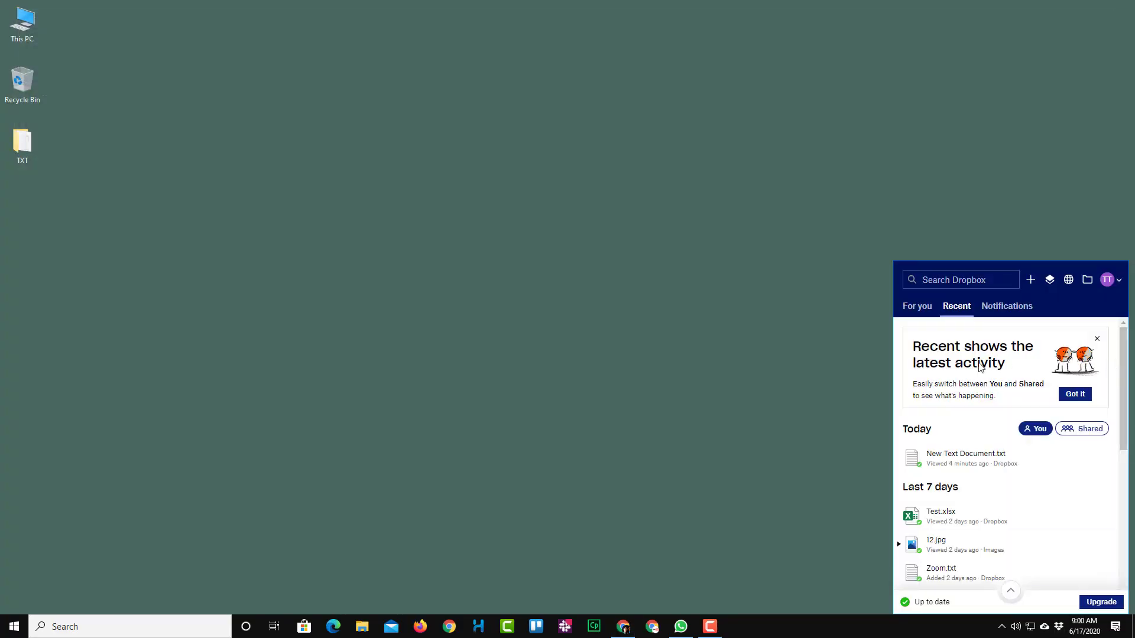
pyautogui.click(918, 309)
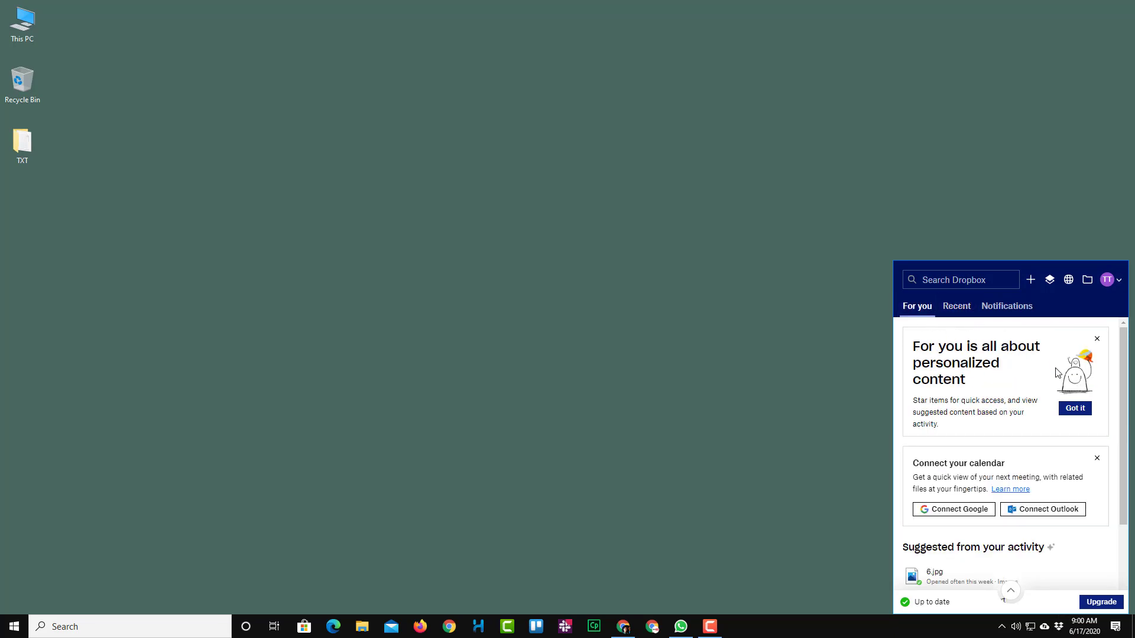
pyautogui.click(1130, 353)
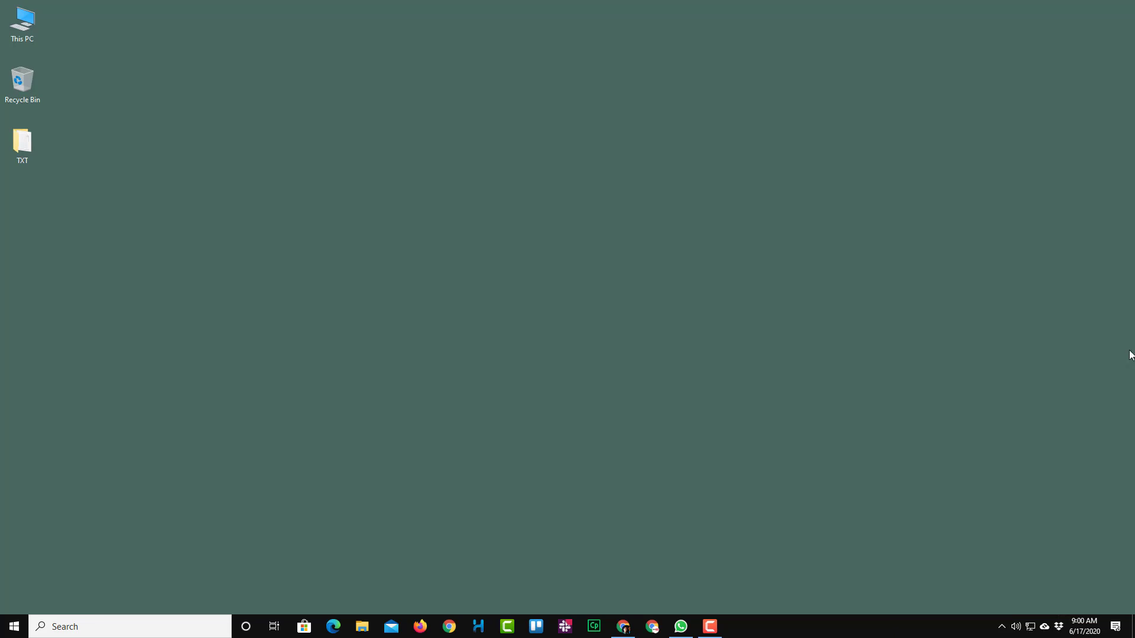
pyautogui.click(1059, 627)
# - Browse the tray panel's Recent, Shared and Notifications tabs, then return to For you
pyautogui.scroll(-2, 1122, 413)
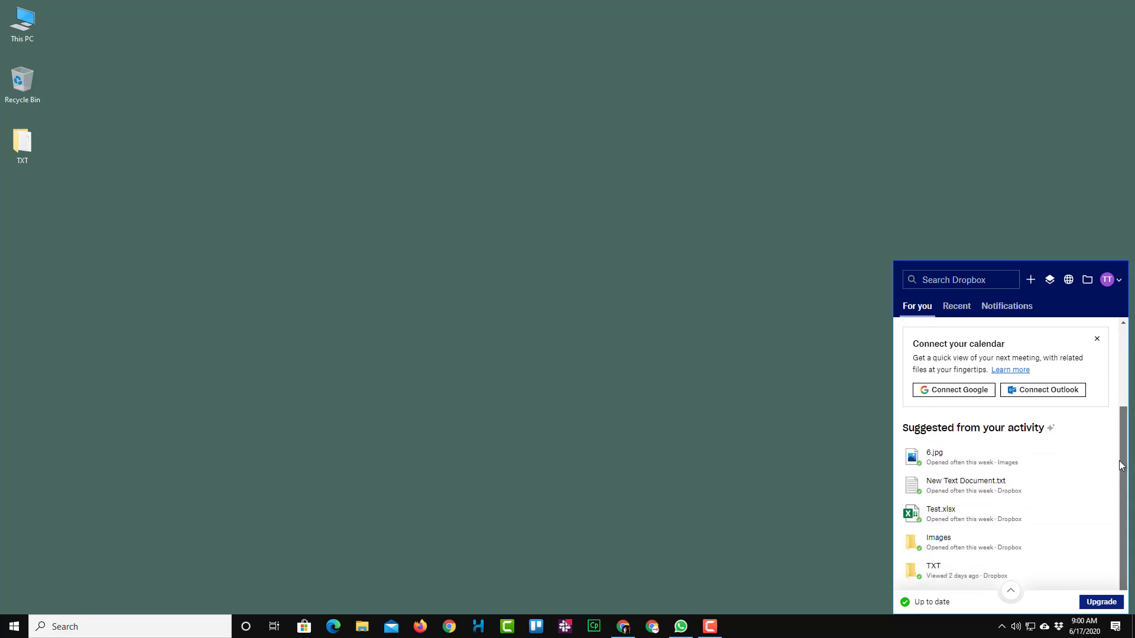
pyautogui.moveTo(1040, 512)
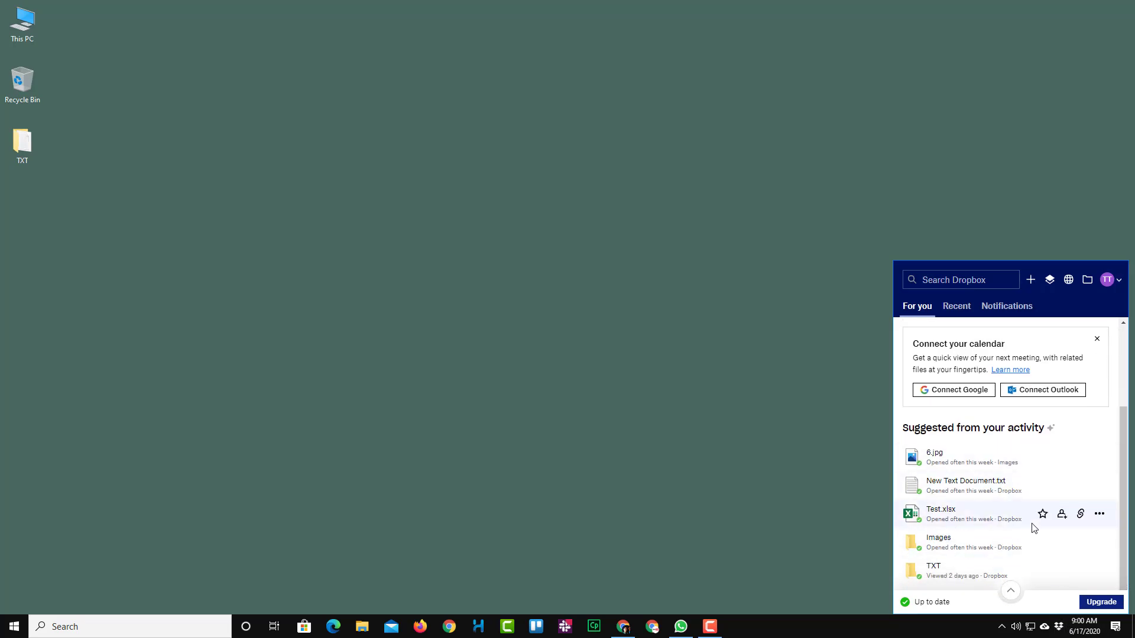
pyautogui.click(956, 307)
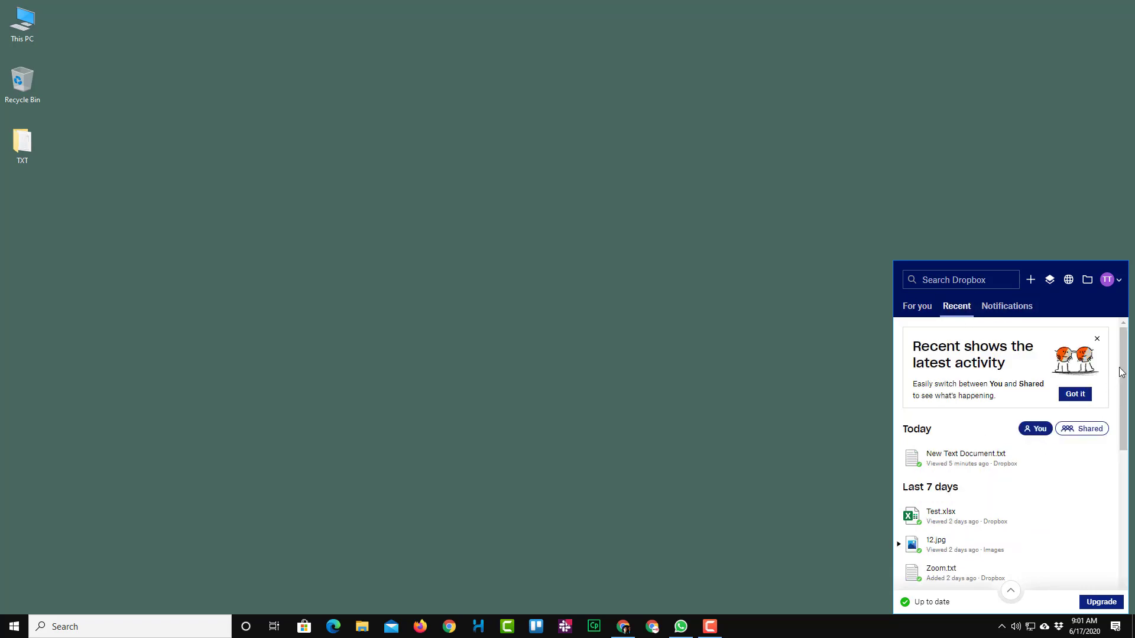
pyautogui.moveTo(1123, 378); pyautogui.dragTo(1123, 532)
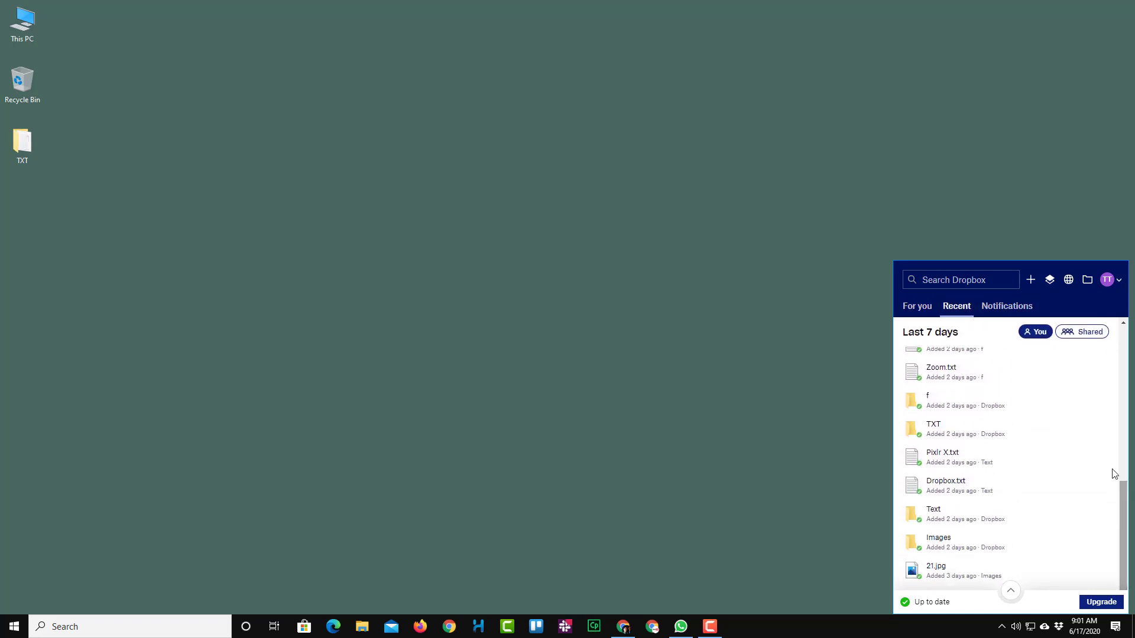
pyautogui.click(1070, 335)
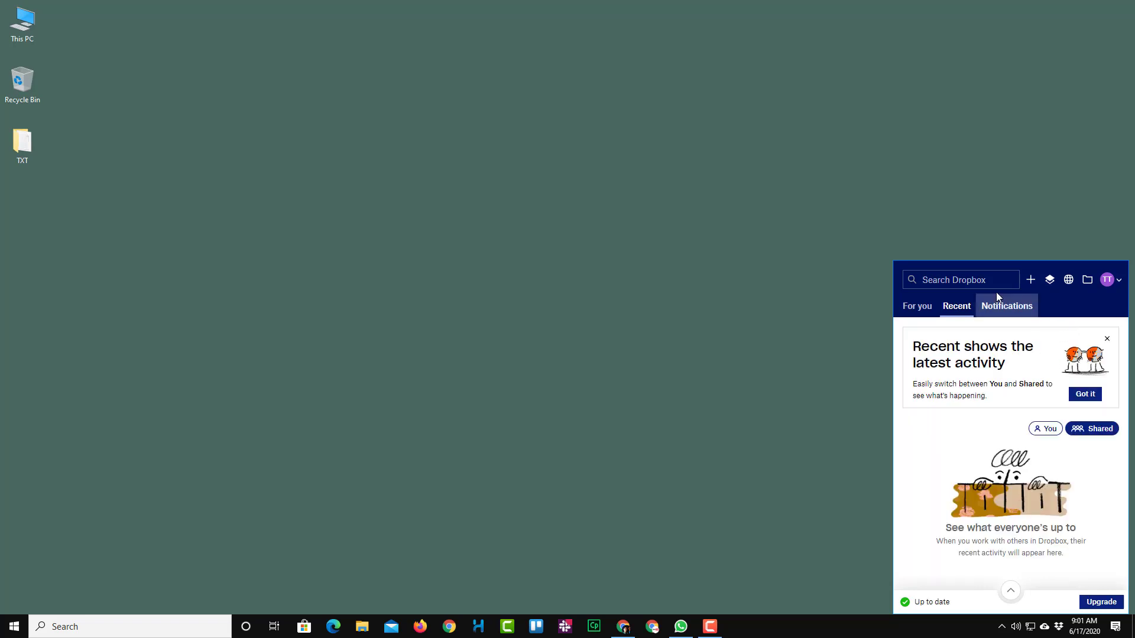
pyautogui.click(998, 311)
pyautogui.click(914, 309)
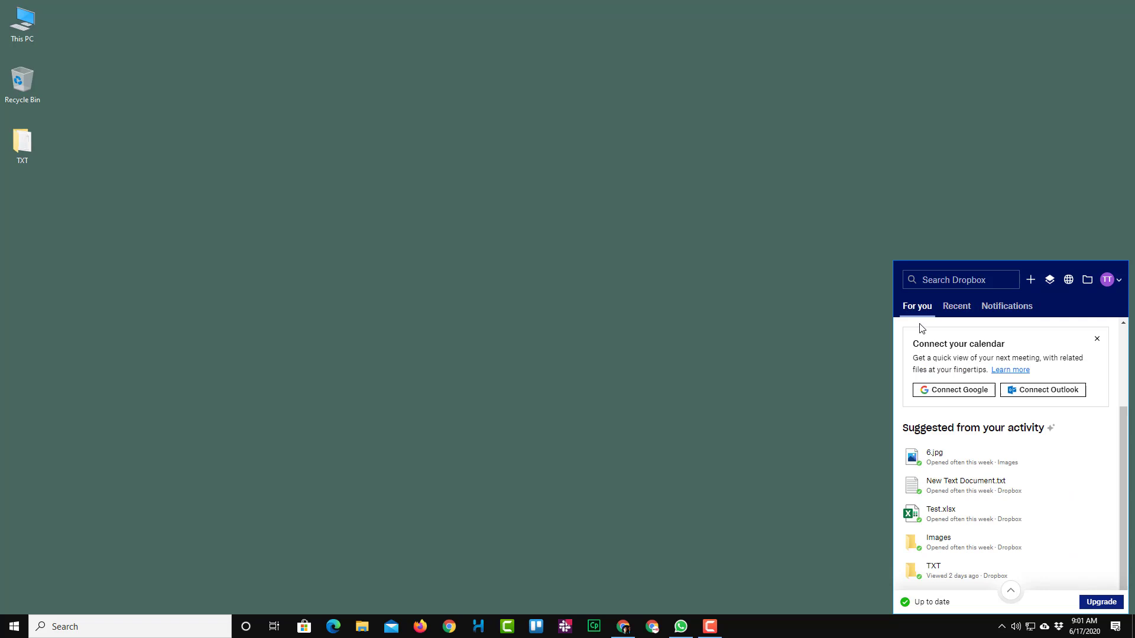
pyautogui.click(969, 283)
# - Search Dropbox for 'test' to find Test.xlsx, then view the account menu's Snooze notifications options
pyautogui.write('test')
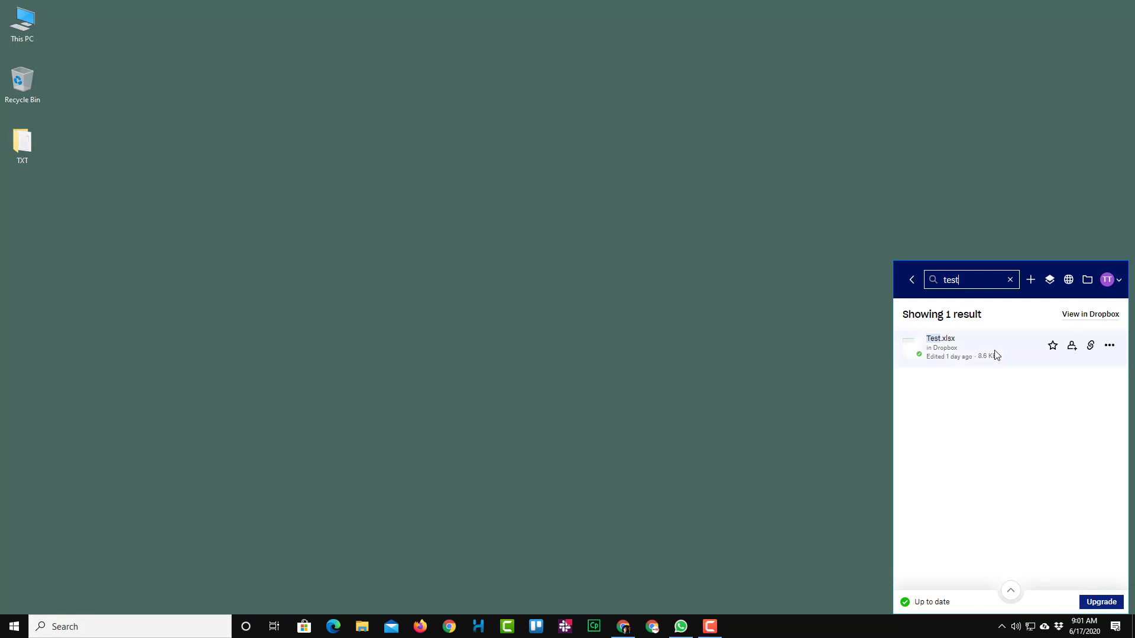
pyautogui.click(1118, 282)
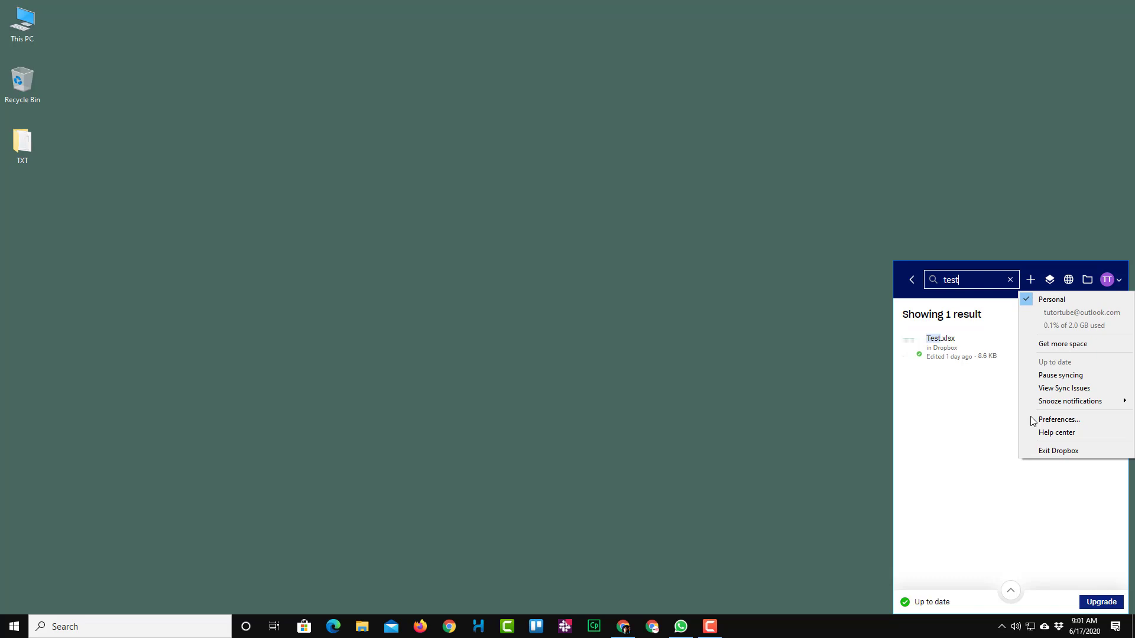
pyautogui.click(1079, 405)
# - Reopen the full Dropbox window and switch its home folder from grid to detailed list view
pyautogui.click(1088, 280)
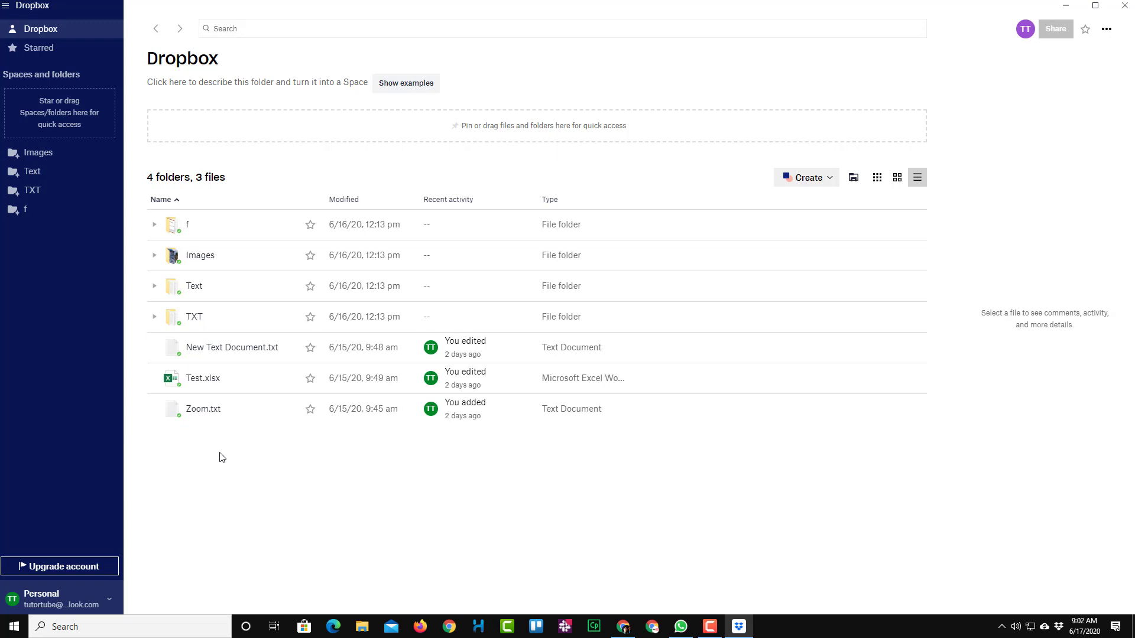
pyautogui.click(877, 178)
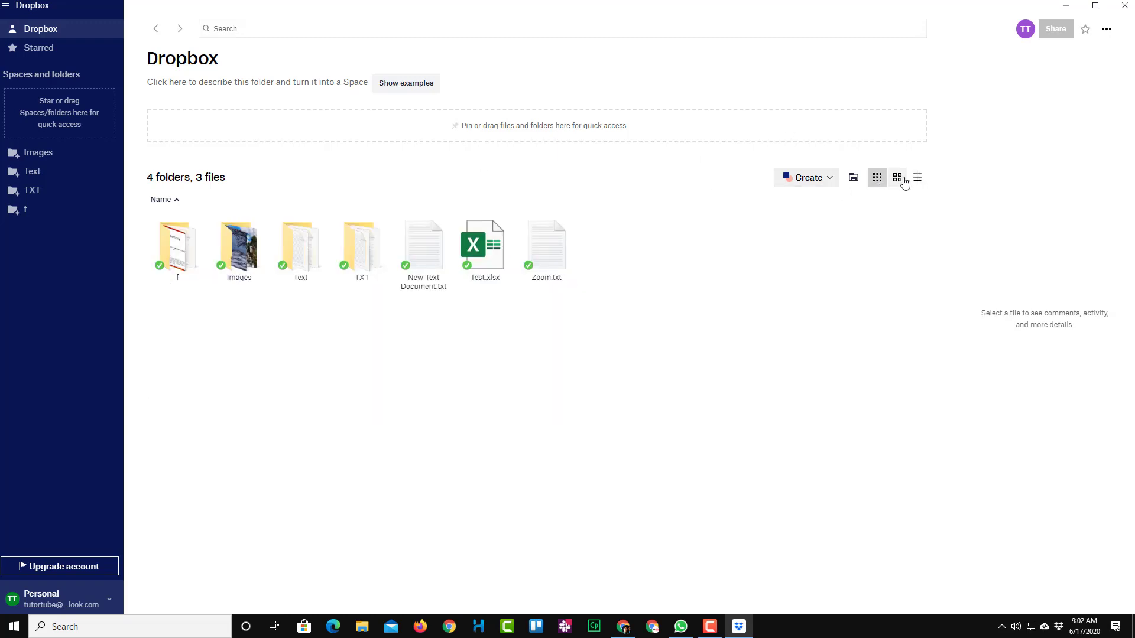
pyautogui.click(897, 178)
pyautogui.click(917, 179)
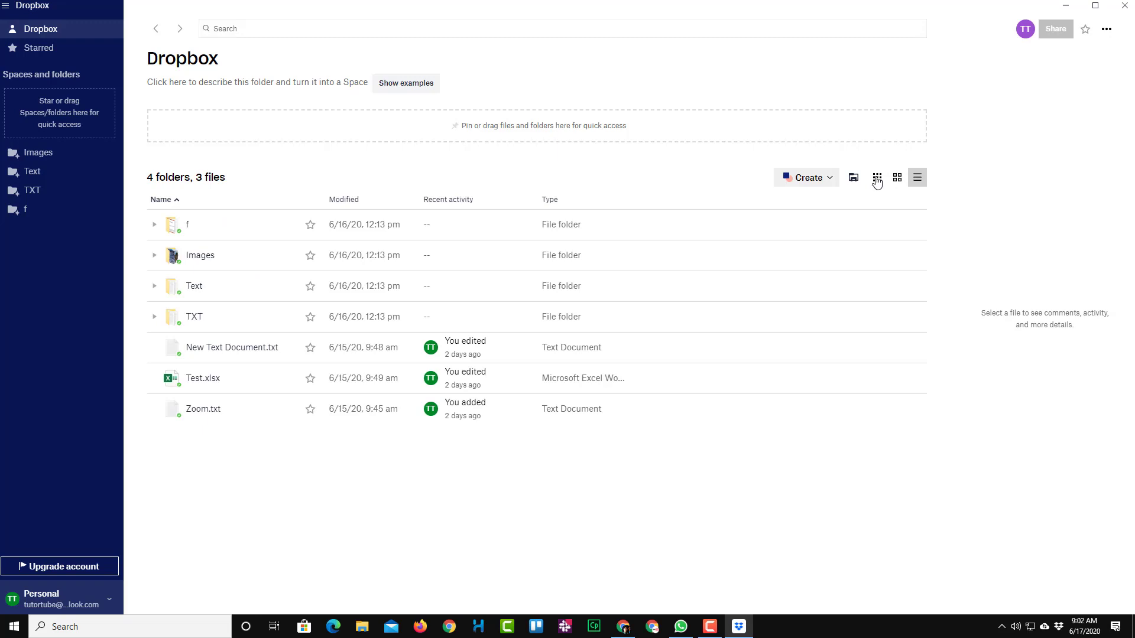
pyautogui.click(32, 157)
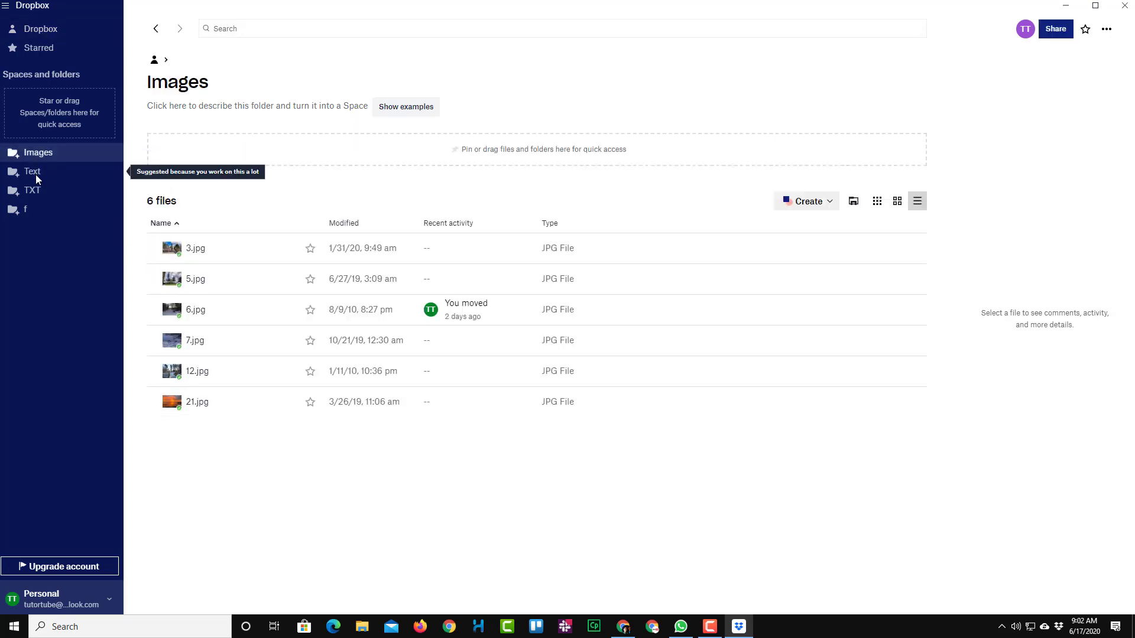
pyautogui.click(34, 173)
pyautogui.click(38, 188)
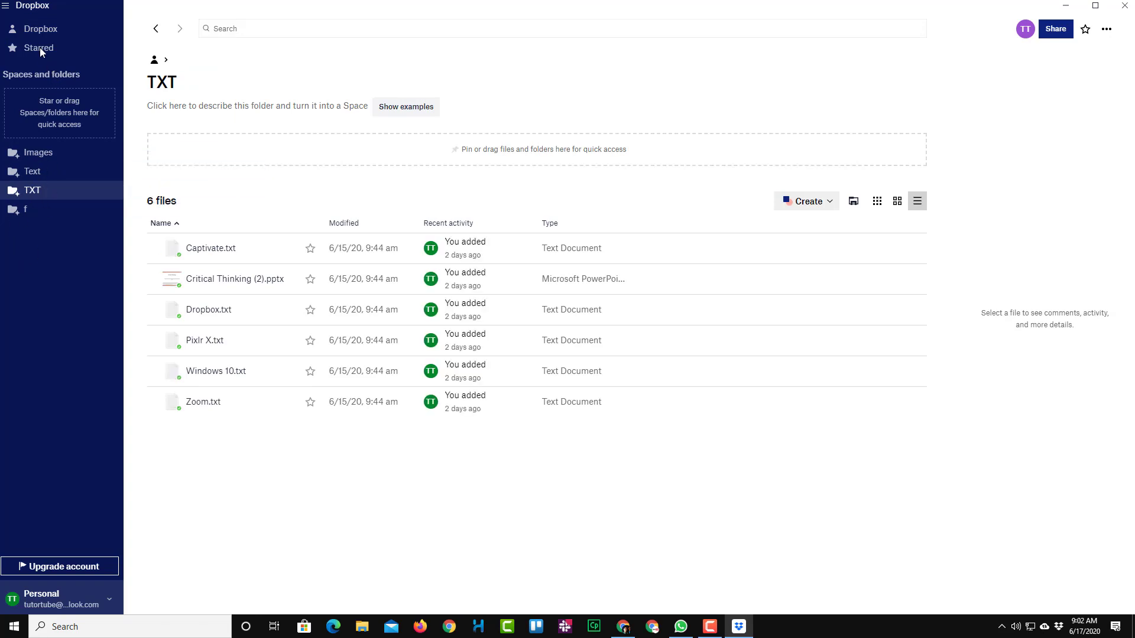
pyautogui.click(46, 33)
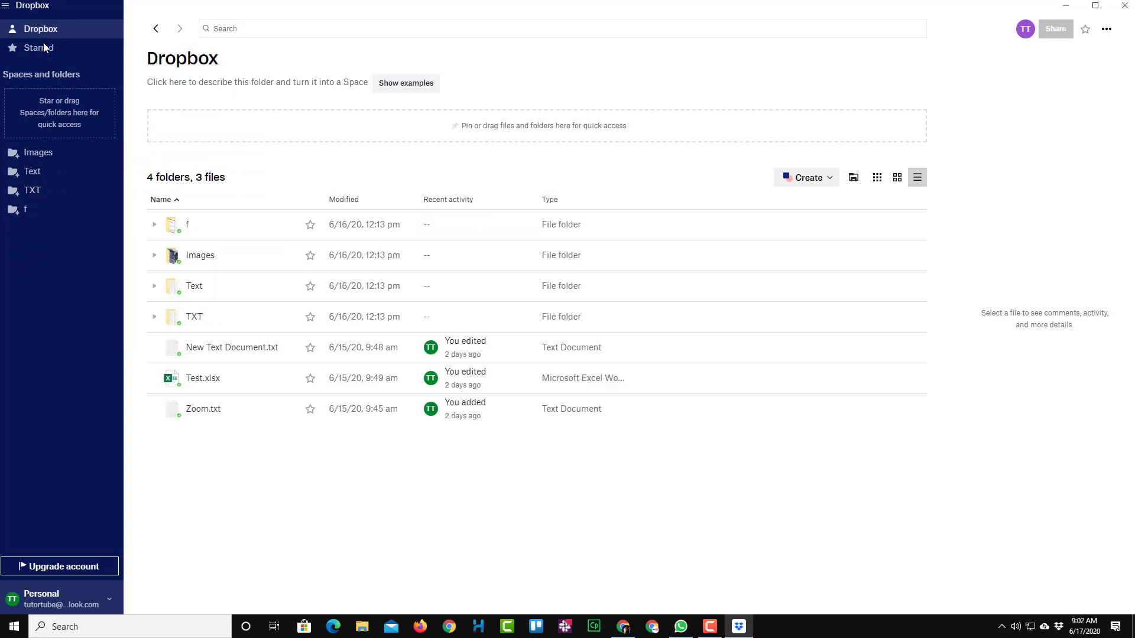
pyautogui.click(44, 47)
pyautogui.click(50, 30)
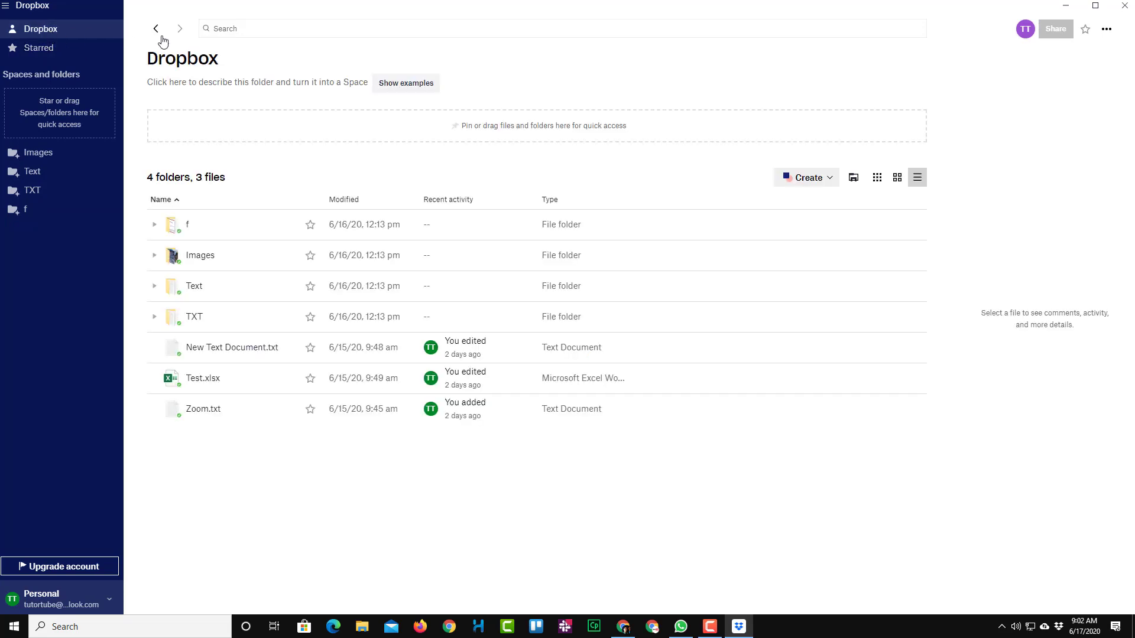
pyautogui.click(248, 32)
pyautogui.write('test')
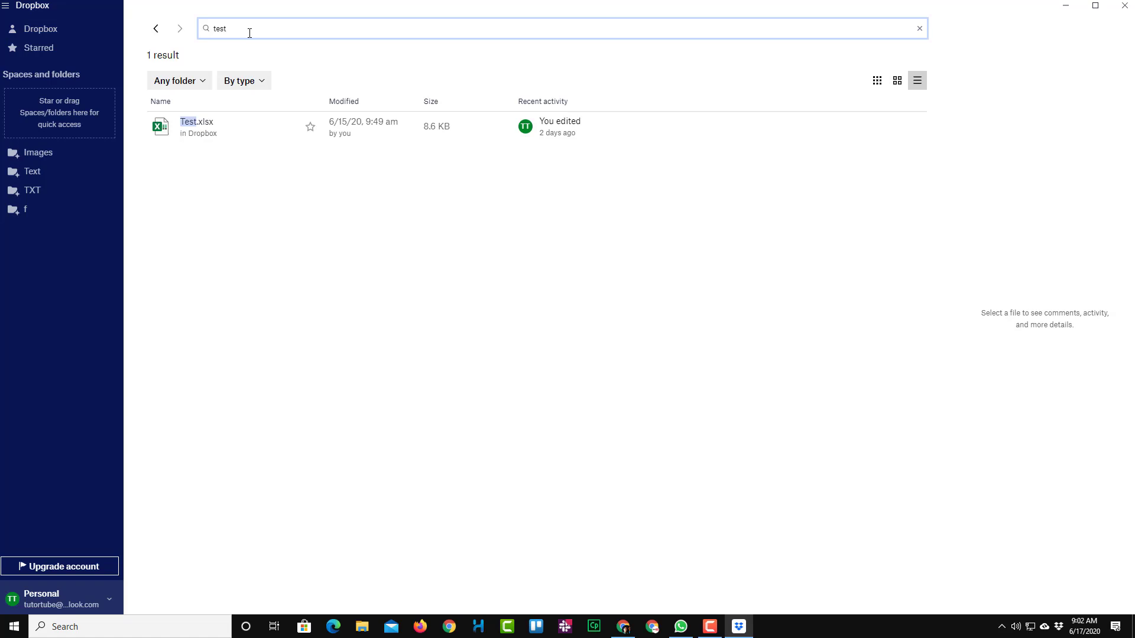
pyautogui.hotkey('ctrl', 'a')
pyautogui.click(165, 30)
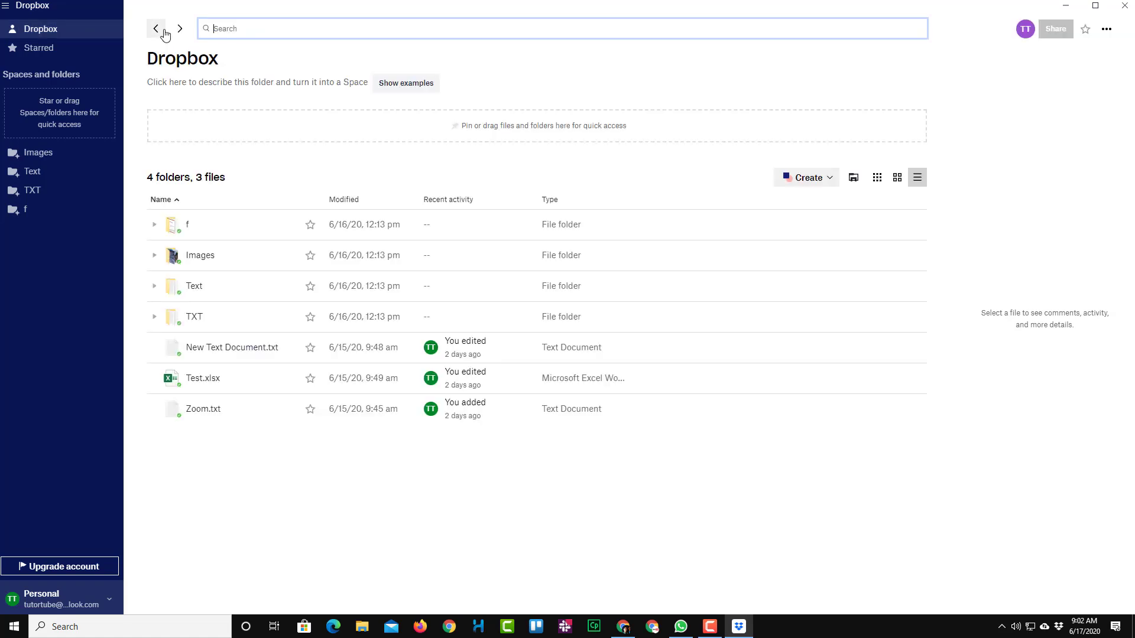
pyautogui.click(1105, 29)
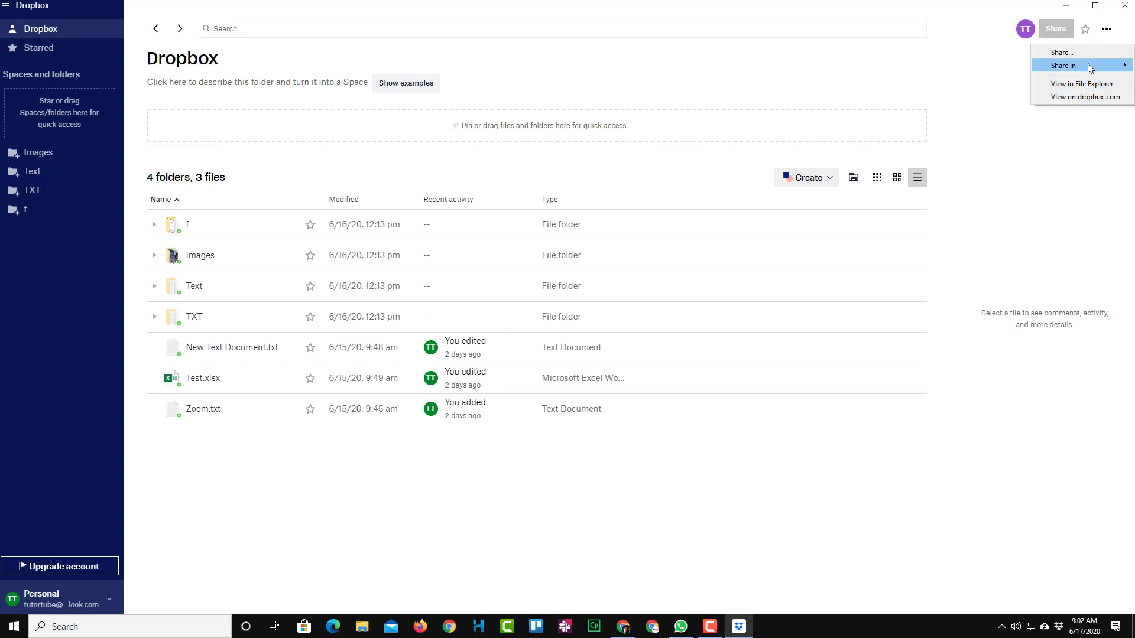
pyautogui.moveTo(1088, 65)
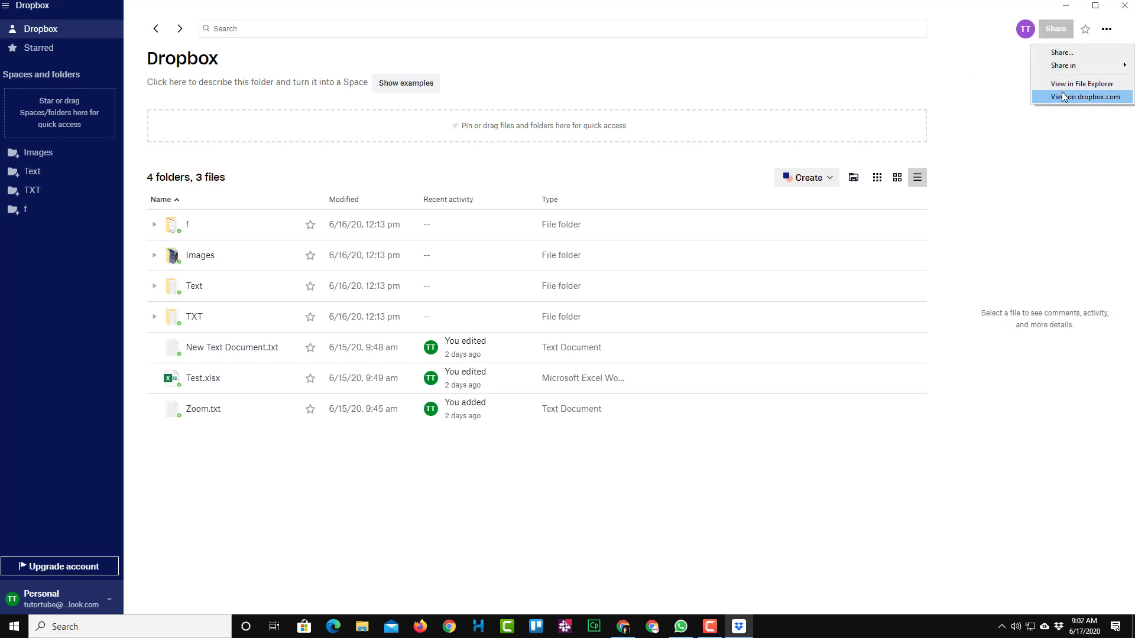
pyautogui.click(702, 519)
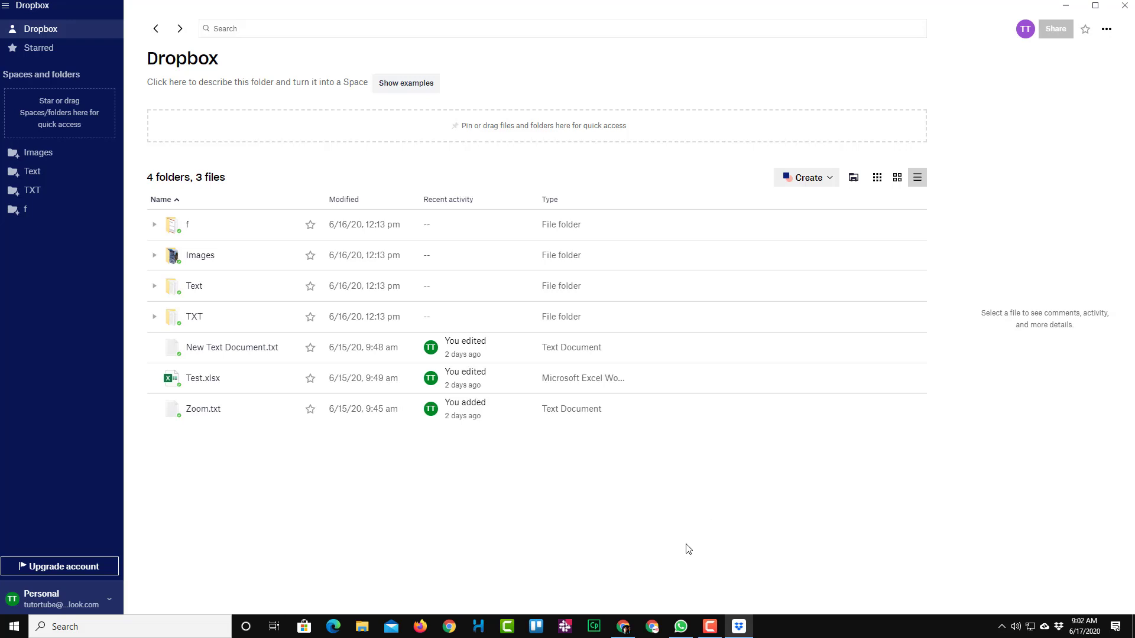
# - Show details for New Text Document.txt and Test.xlsx, dismissing the sharing and collaboration tips
pyautogui.click(242, 349)
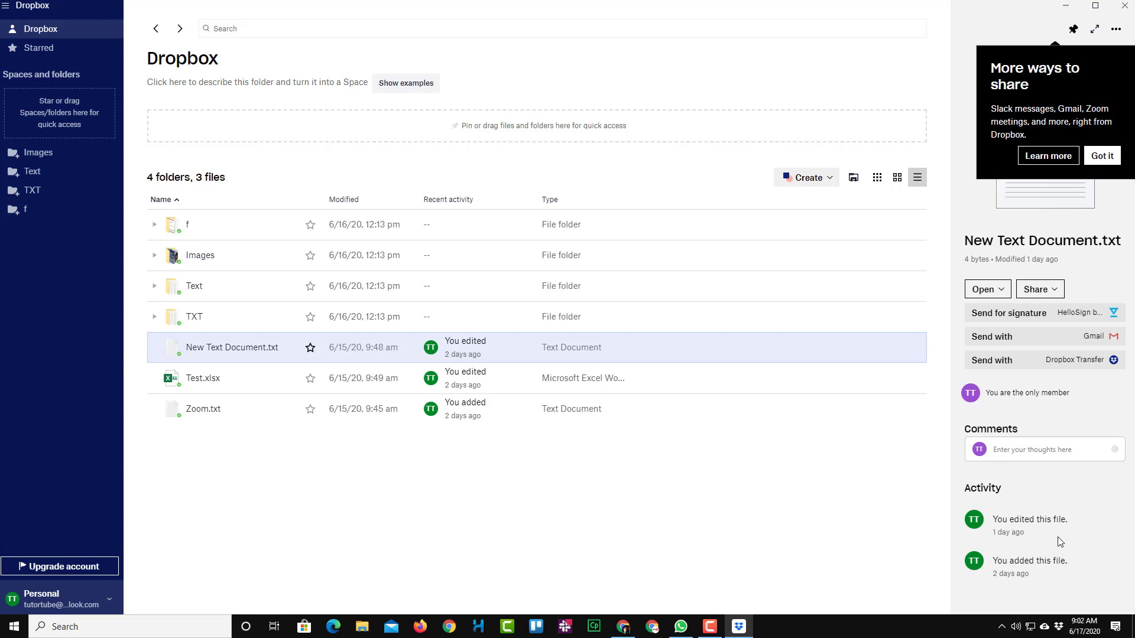
pyautogui.click(1101, 156)
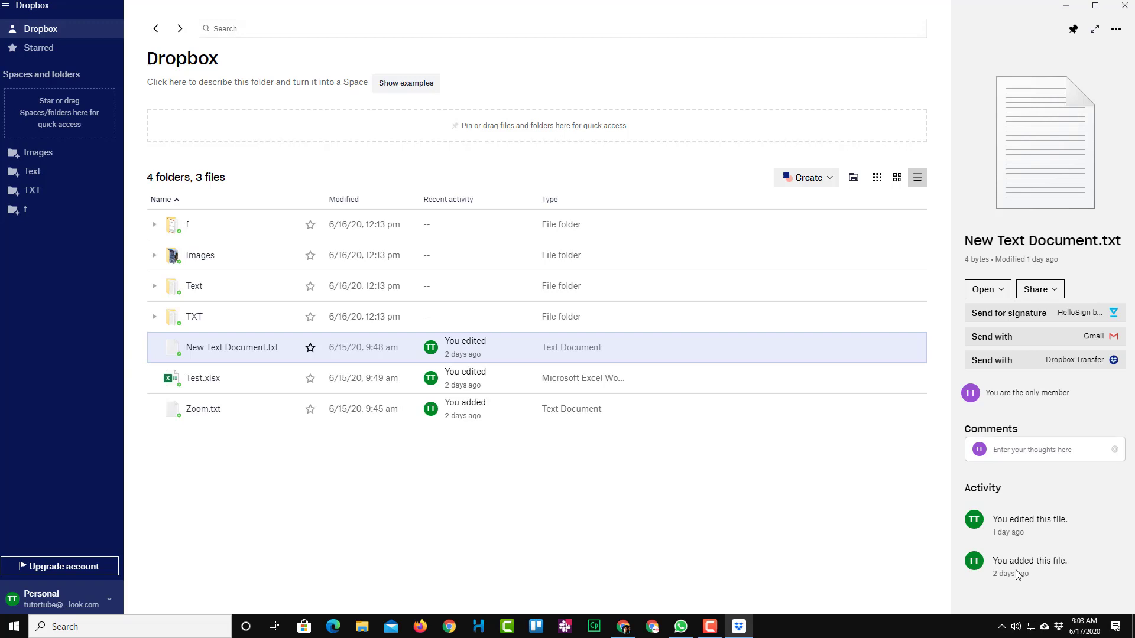
pyautogui.click(217, 383)
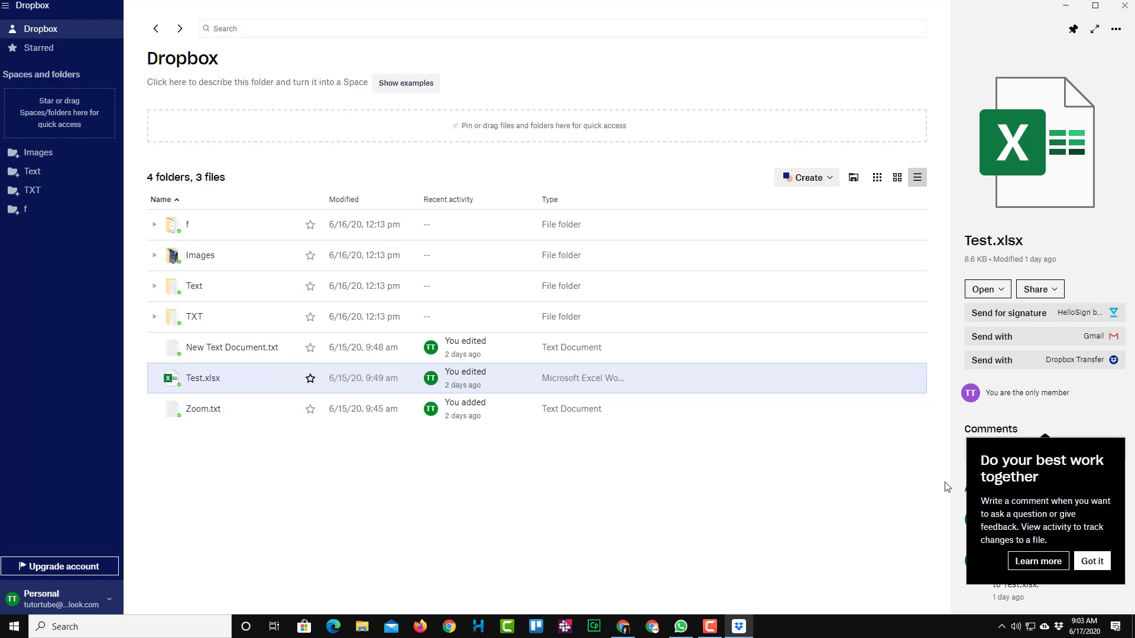
pyautogui.click(1103, 562)
pyautogui.scroll(-1, 1064, 532)
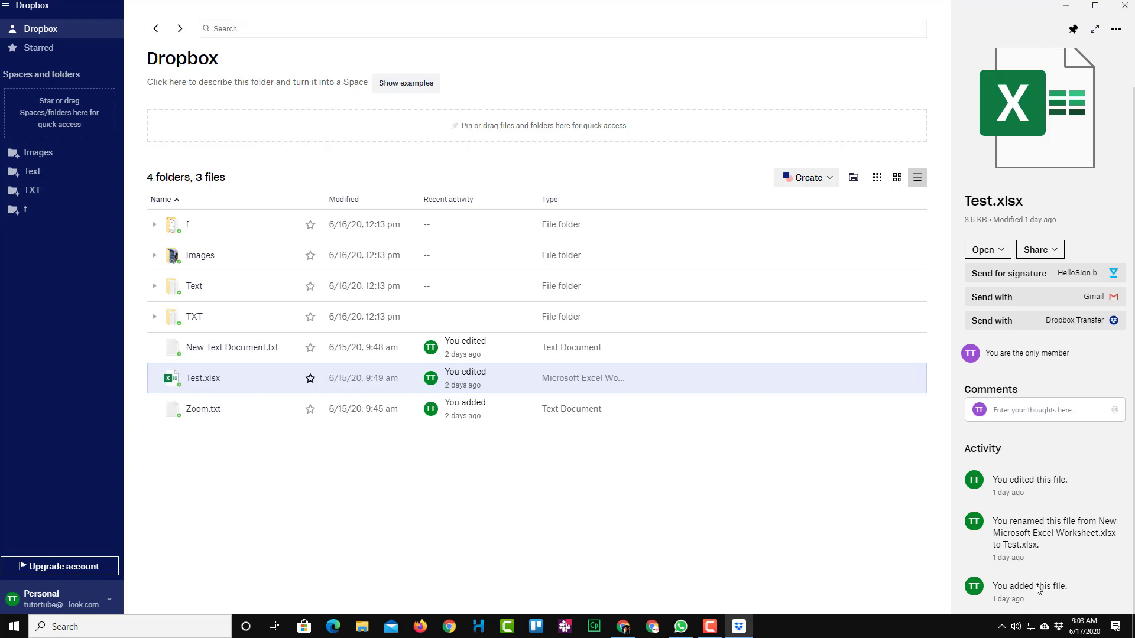
# - Check details of Zoom.txt and the Text and Images folders, then return to Test.xlsx
pyautogui.click(220, 419)
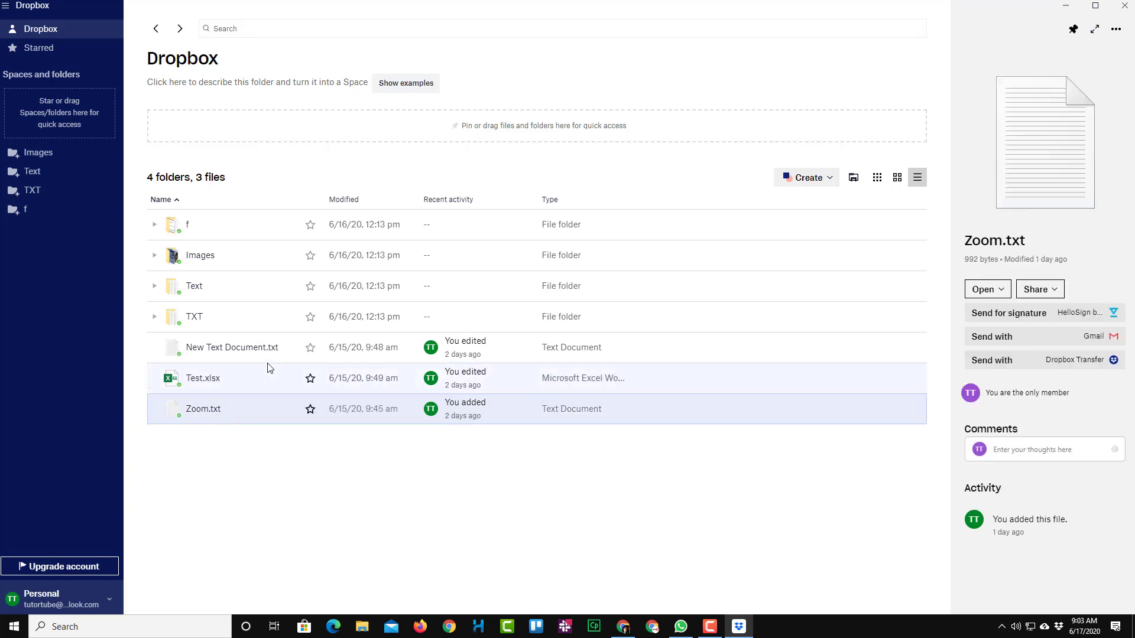
pyautogui.click(195, 288)
pyautogui.click(228, 257)
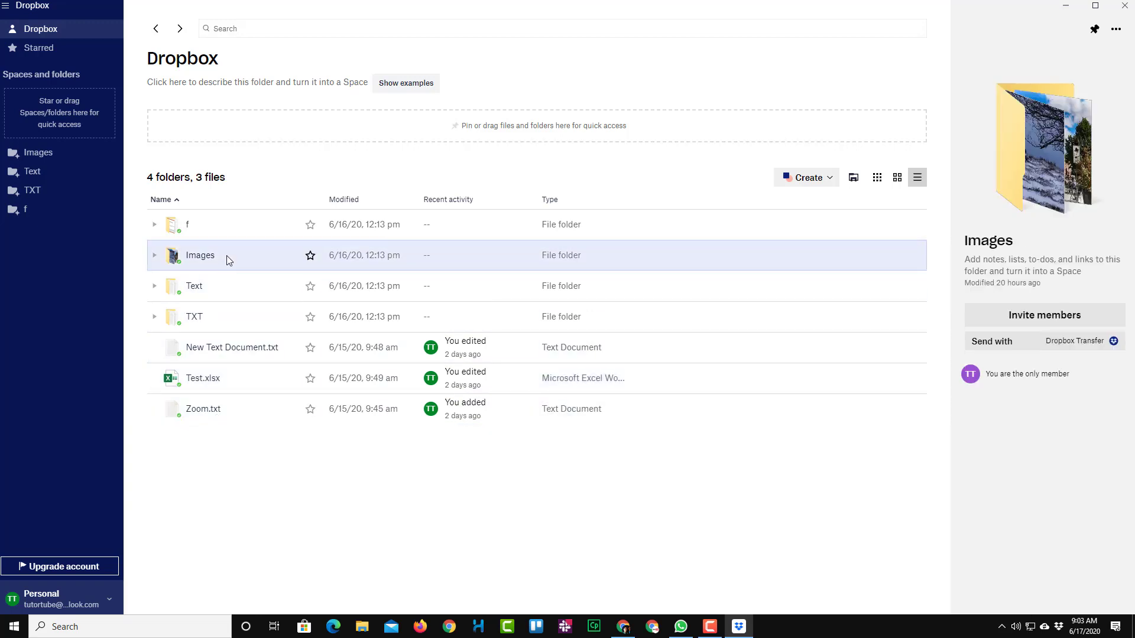
pyautogui.click(329, 381)
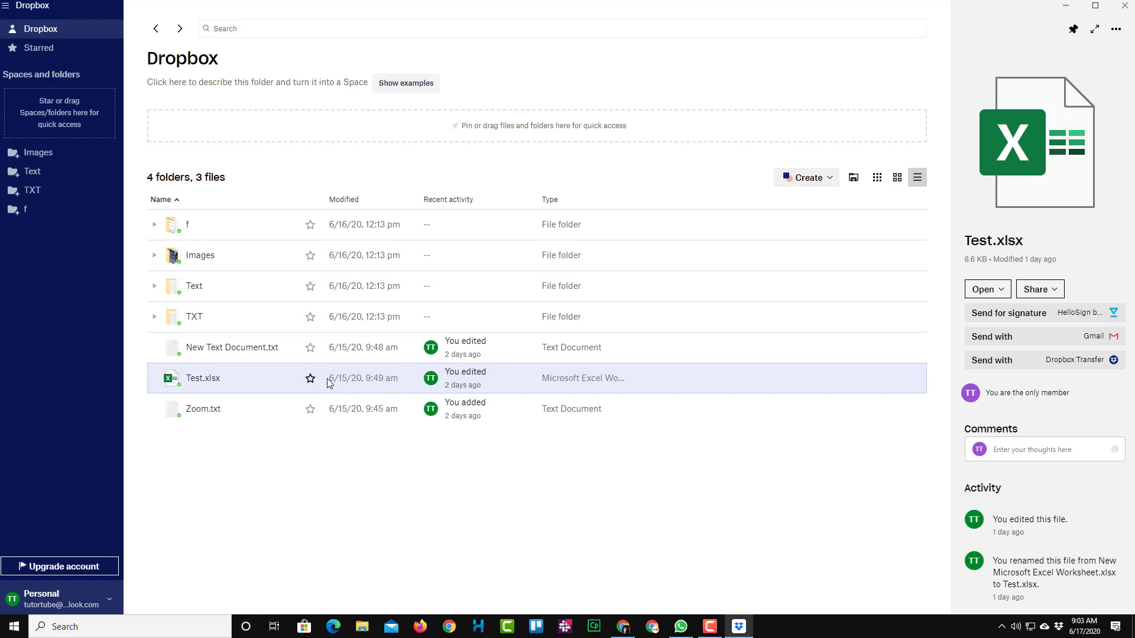